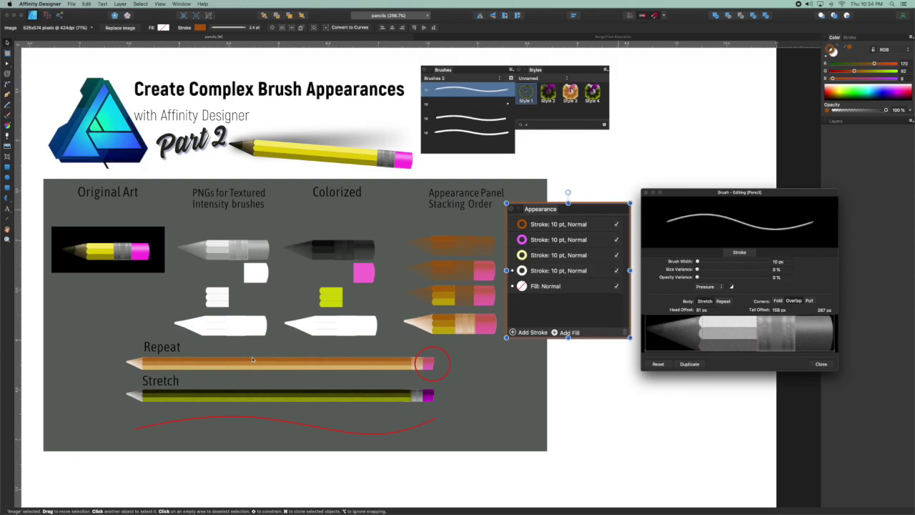
- Select the white pencil curves and bring the brush settings over the artwork
{"action": "key", "text": "super+y"}
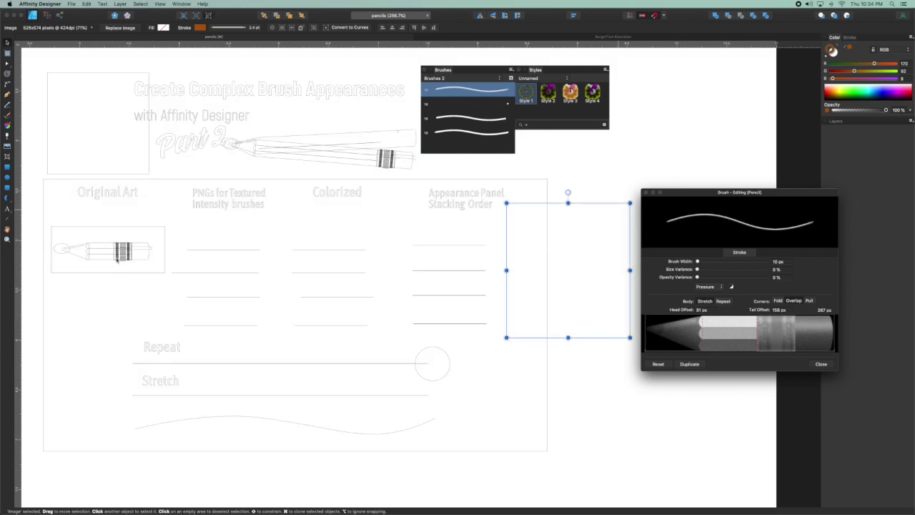
{"action": "key", "text": "super+y"}
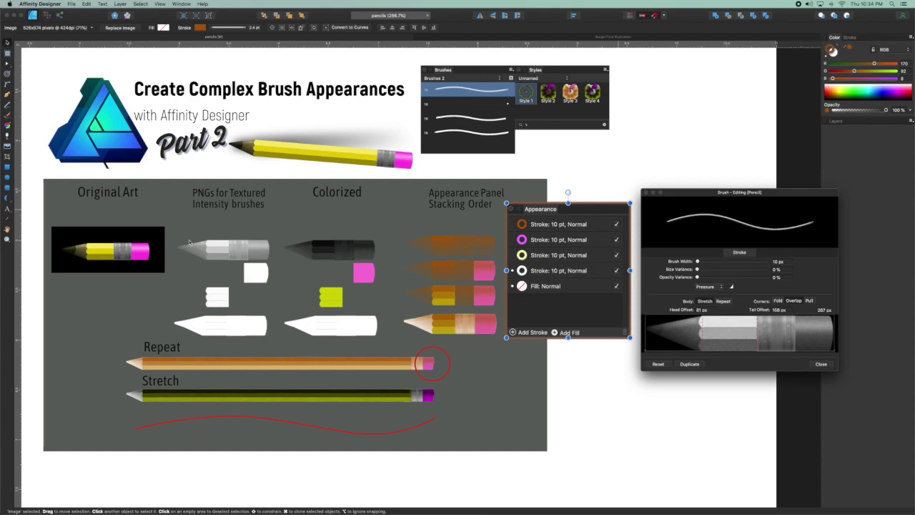
{"action": "left_click", "coordinate": [218, 256]}
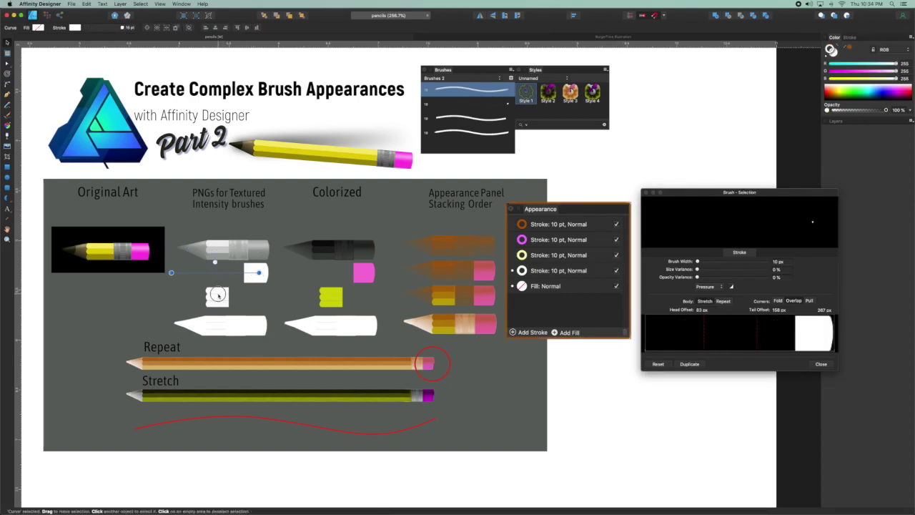
{"action": "left_click", "coordinate": [222, 325]}
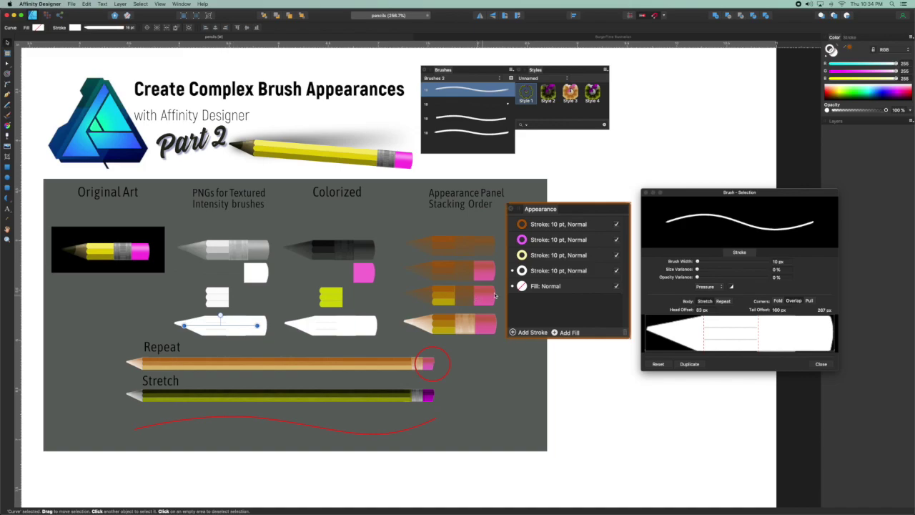
{"action": "mouse_move", "coordinate": [695, 196]}
{"action": "left_mouse_down"}
{"action": "mouse_move", "coordinate": [463, 214]}
{"action": "mouse_move", "coordinate": [435, 187]}
{"action": "left_mouse_up"}
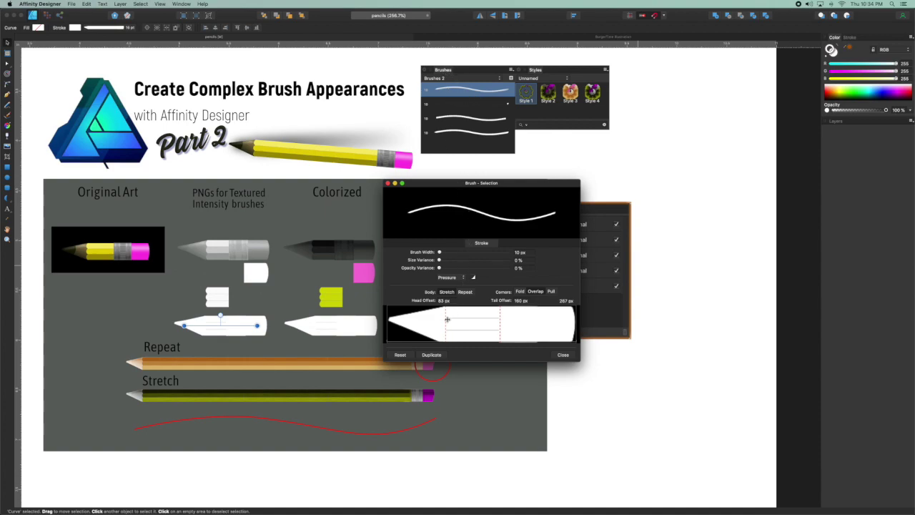
- Try several brushes on the bottom pencil curve, settling on Pencil_Blank
{"action": "left_click", "coordinate": [464, 106]}
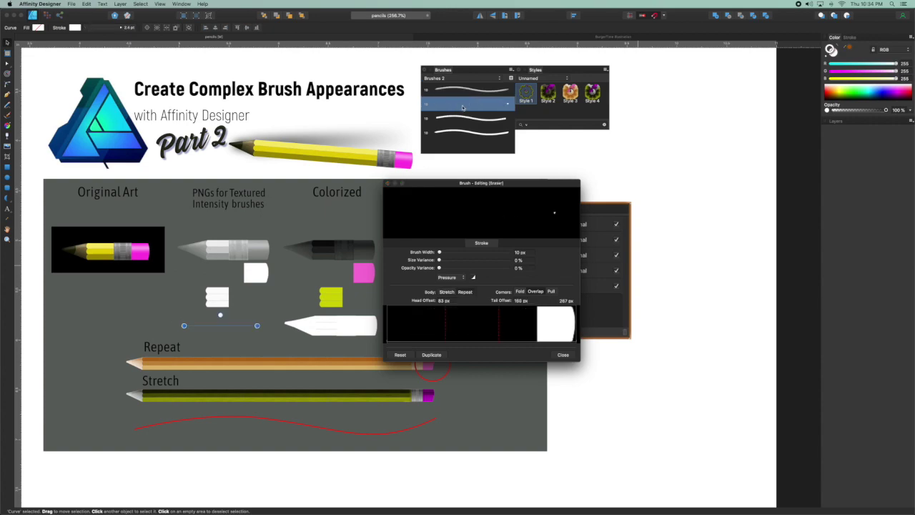
{"action": "left_click", "coordinate": [468, 120]}
{"action": "left_click", "coordinate": [468, 133]}
{"action": "left_click", "coordinate": [469, 122]}
{"action": "left_click", "coordinate": [476, 91]}
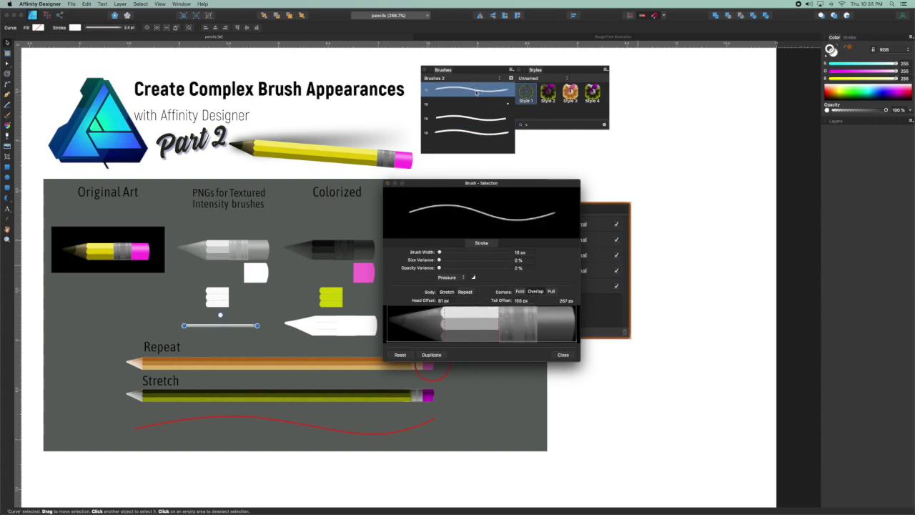
{"action": "left_click", "coordinate": [472, 107]}
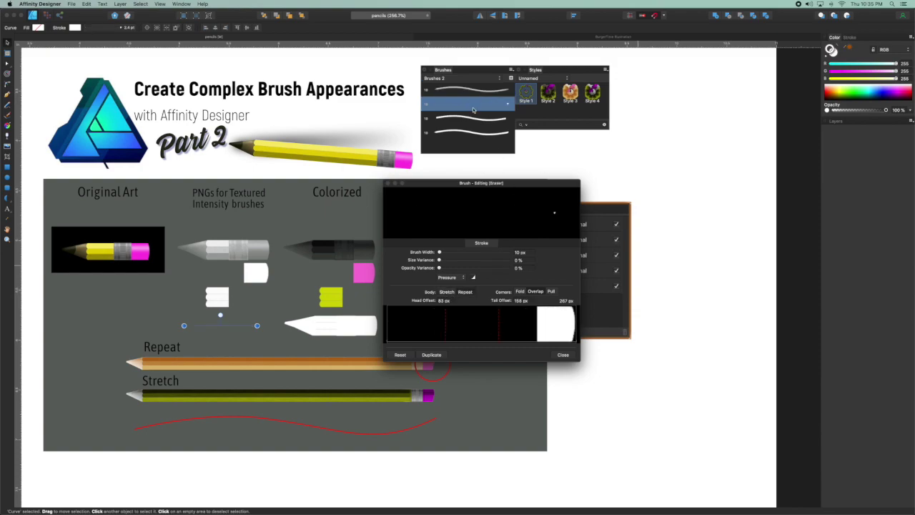
{"action": "left_click", "coordinate": [470, 120]}
{"action": "left_click", "coordinate": [467, 134]}
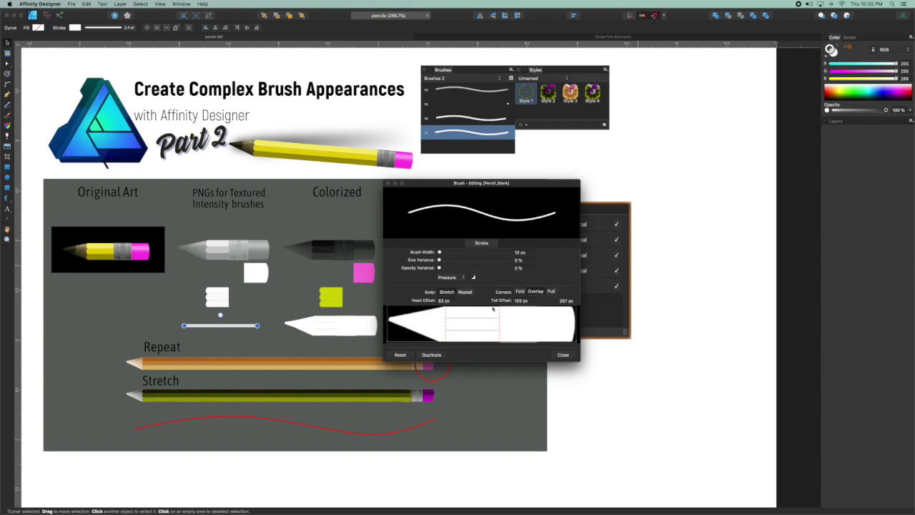
- Set the Pencil_Blank head offset to 84 px and move the brush editor aside
{"action": "mouse_move", "coordinate": [445, 319]}
{"action": "left_mouse_down"}
{"action": "mouse_move", "coordinate": [424, 321]}
{"action": "mouse_move", "coordinate": [445, 320]}
{"action": "left_mouse_up"}
{"action": "left_click_drag", "start_coordinate": [446, 317], "coordinate": [445, 317]}
{"action": "left_click_drag", "start_coordinate": [427, 184], "coordinate": [721, 183]}
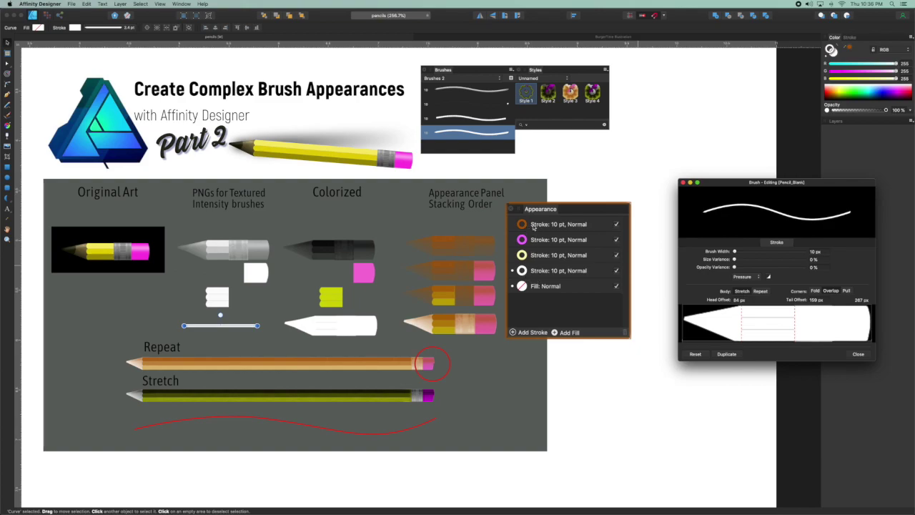
{"action": "left_click", "coordinate": [350, 251]}
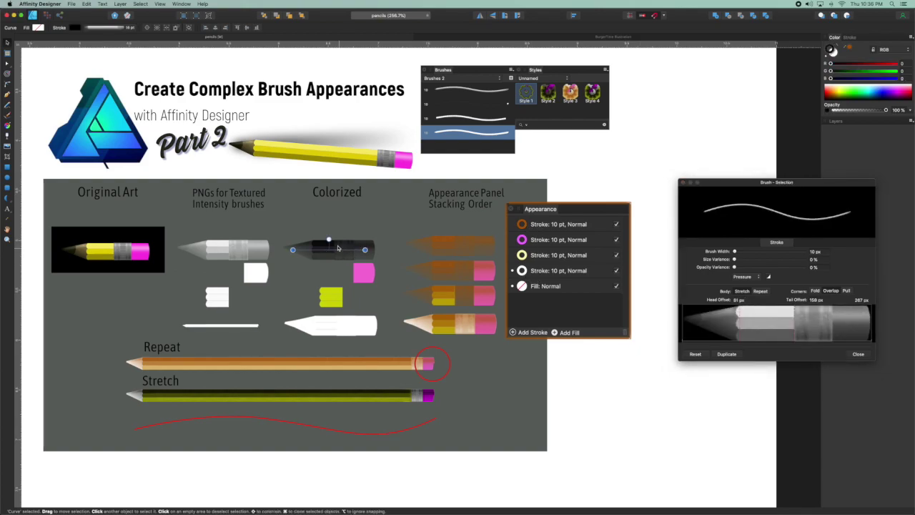
{"action": "left_click", "coordinate": [350, 271]}
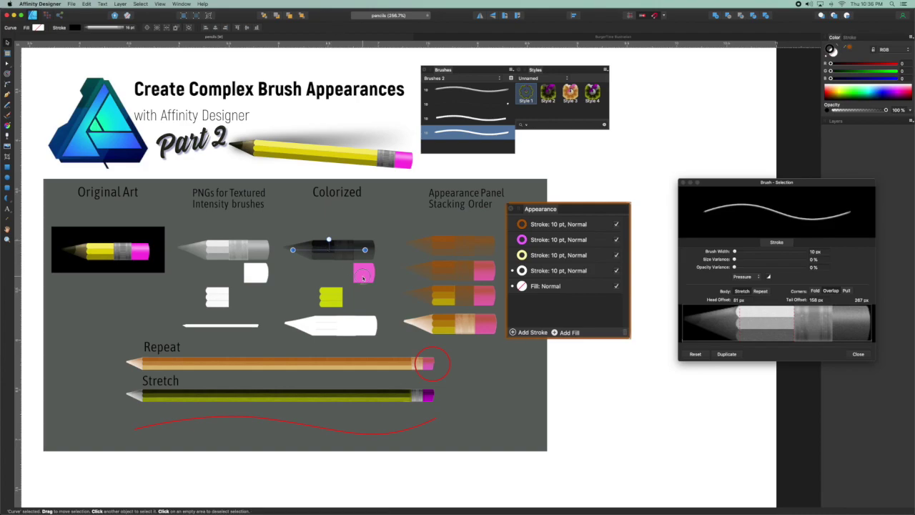
{"action": "left_click", "coordinate": [327, 302]}
{"action": "left_click", "coordinate": [339, 330]}
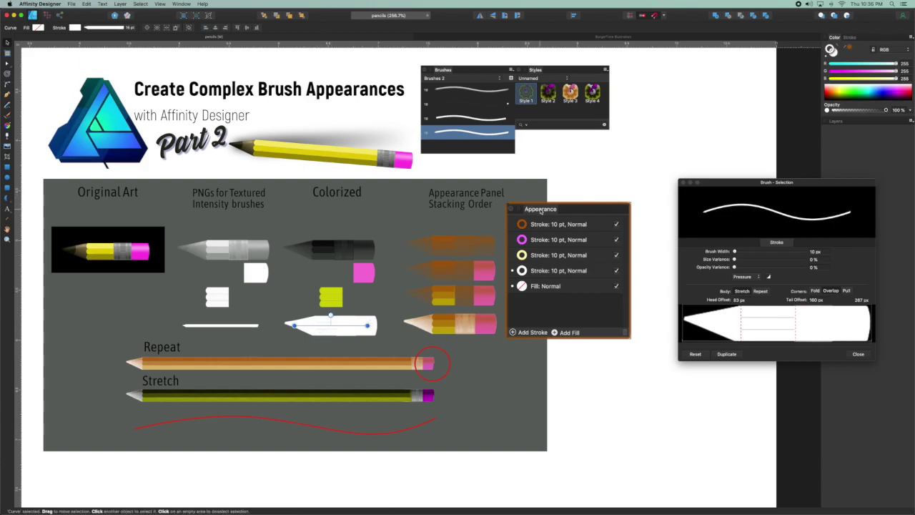
{"action": "scroll", "coordinate": [547, 223], "scroll_direction": "right", "scroll_amount": 1}
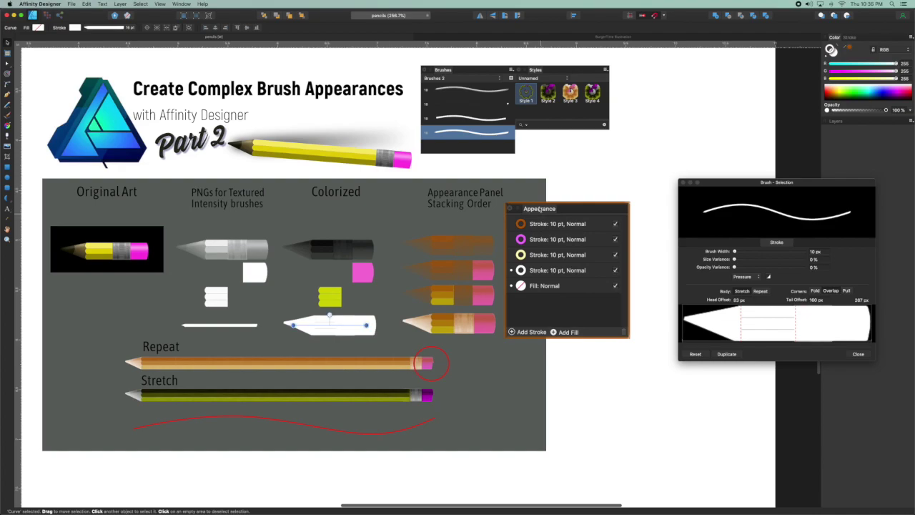
{"action": "left_click", "coordinate": [604, 69]}
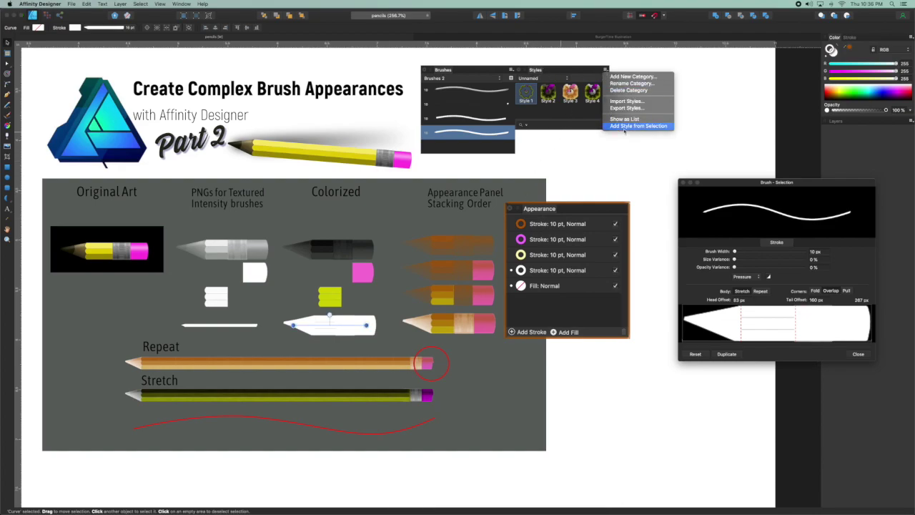
{"action": "left_click", "coordinate": [564, 113]}
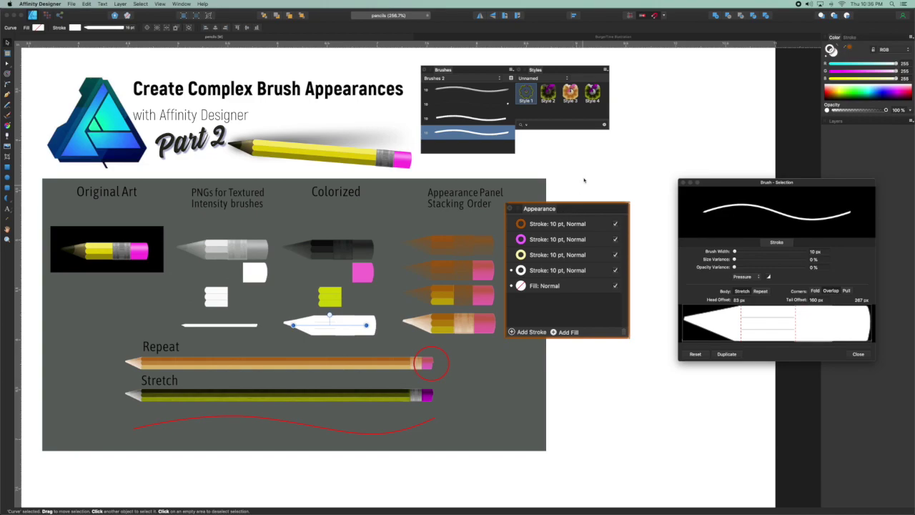
{"action": "left_click_drag", "start_coordinate": [574, 213], "coordinate": [713, 380]}
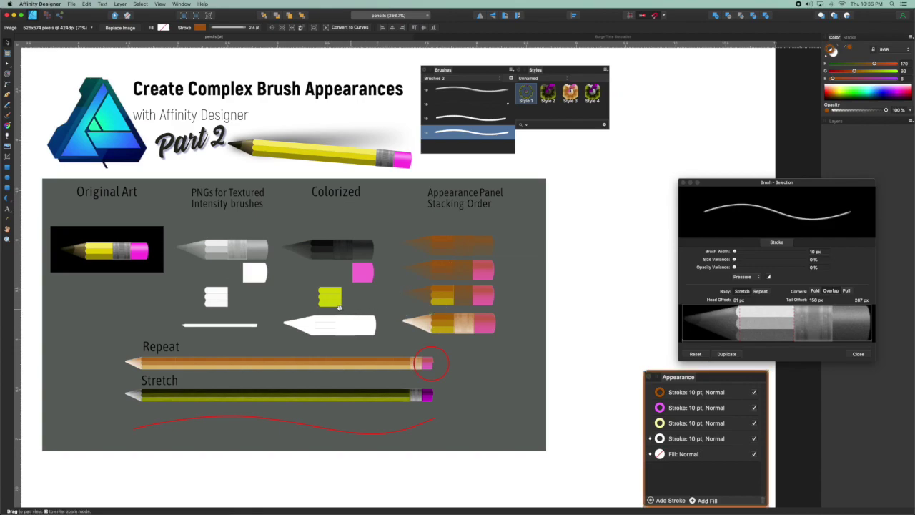
{"action": "key", "text": "z"}
- Zoom in on the pencil examples and view the Repeat stroke in outline and normal mode
{"action": "left_click_drag", "start_coordinate": [282, 319], "coordinate": [422, 358]}
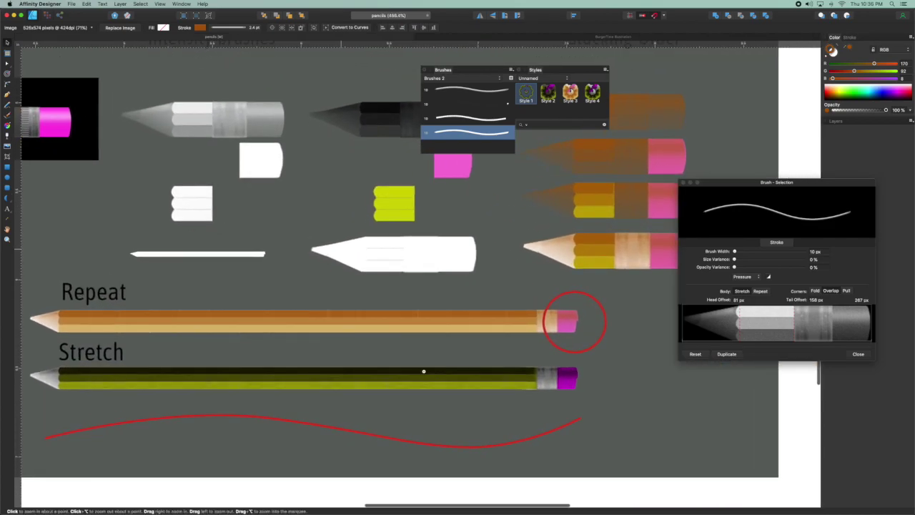
{"action": "key", "text": "v"}
{"action": "scroll", "coordinate": [322, 315], "scroll_direction": "left", "scroll_amount": 3}
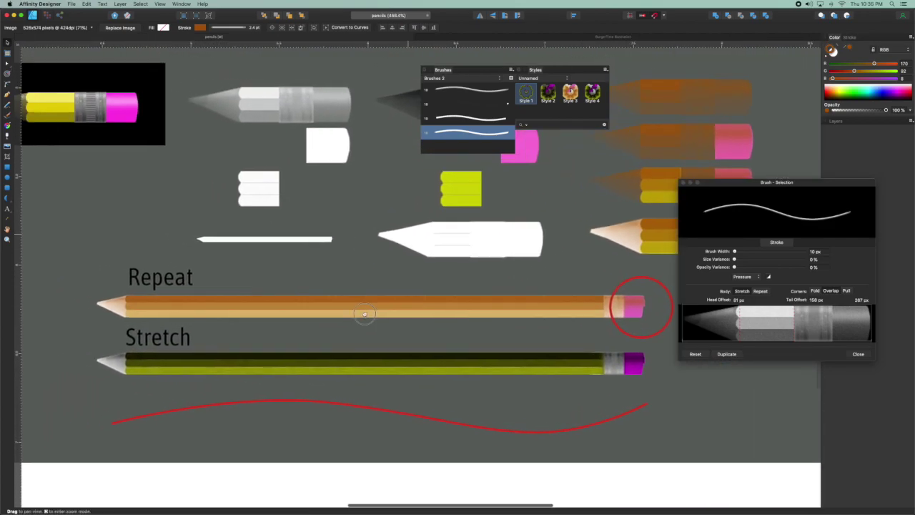
{"action": "left_click", "coordinate": [223, 304]}
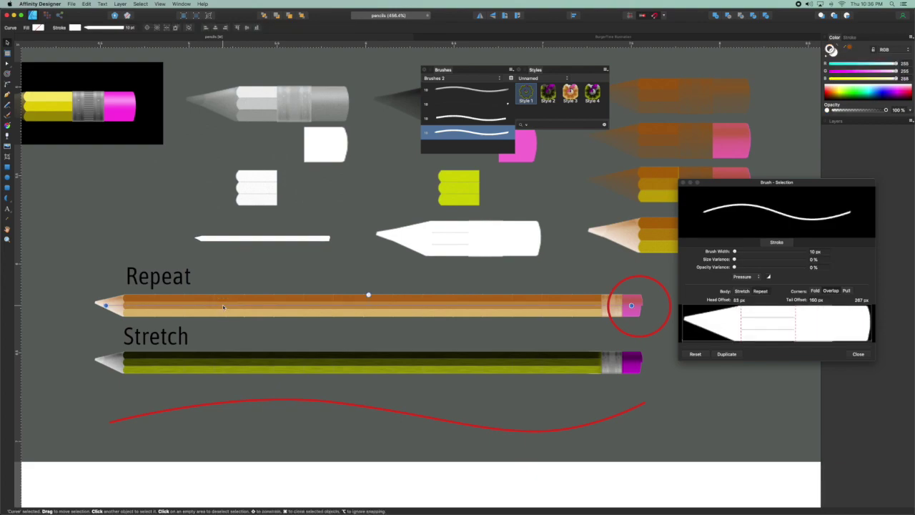
{"action": "key", "text": "super+y"}
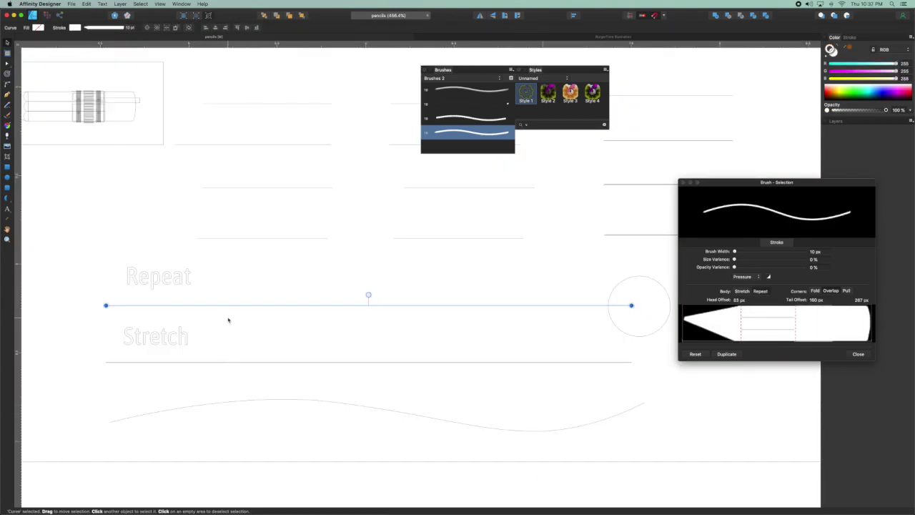
{"action": "key", "text": "super+y"}
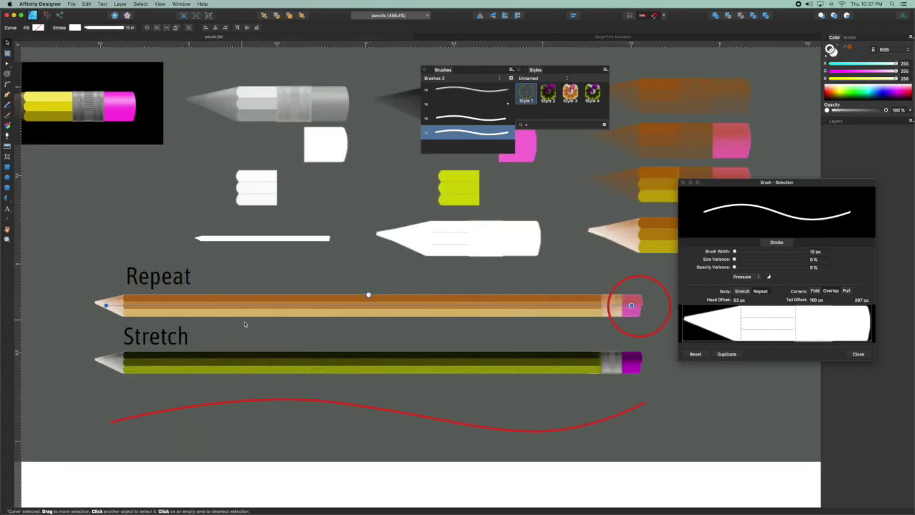
- Pan across the Repeat and Stretch strokes, then zoom out to the red curve
{"action": "key", "text": "space"}
{"action": "scroll", "coordinate": [167, 305], "scroll_direction": "up", "scroll_amount": 5}
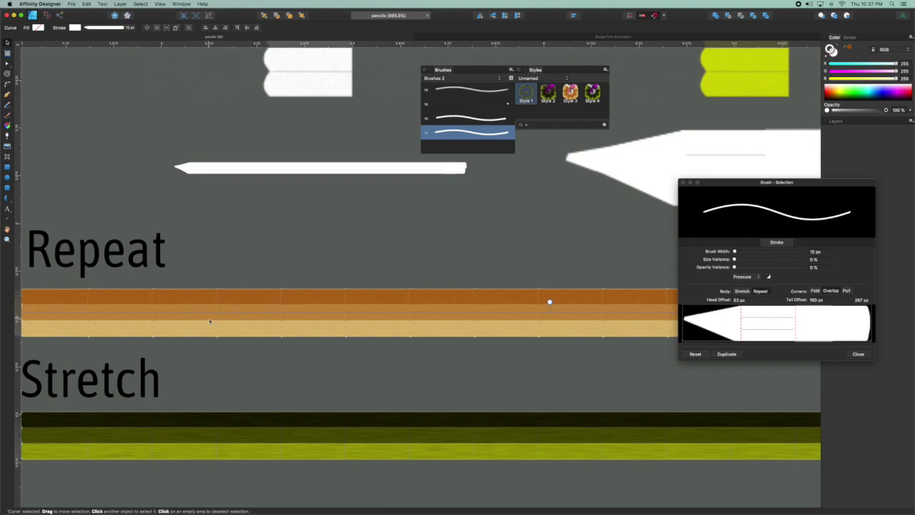
{"action": "scroll", "coordinate": [217, 324], "scroll_direction": "down", "scroll_amount": 5}
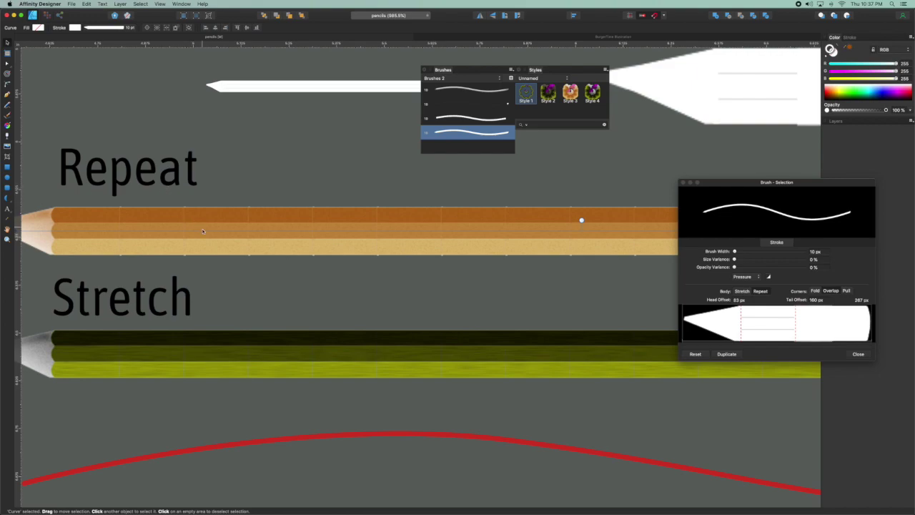
{"action": "key", "text": "z"}
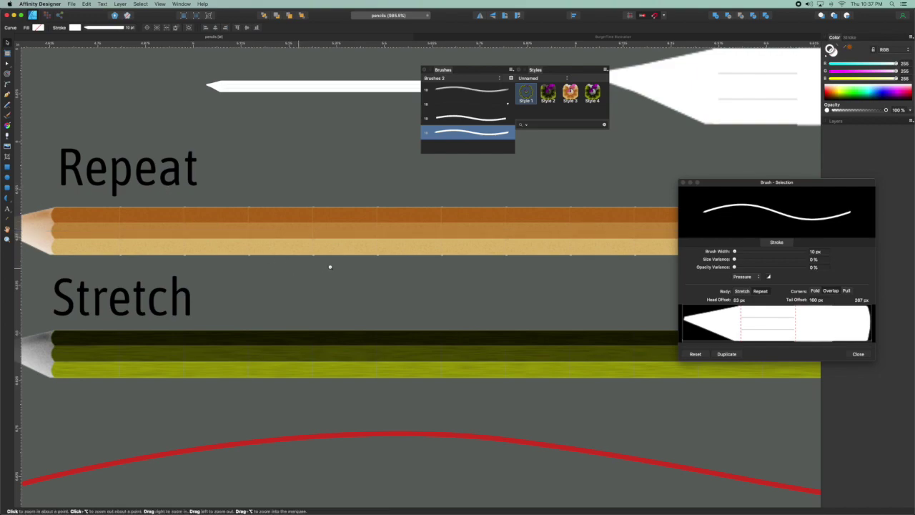
{"action": "left_click", "coordinate": [329, 266], "text": "alt"}
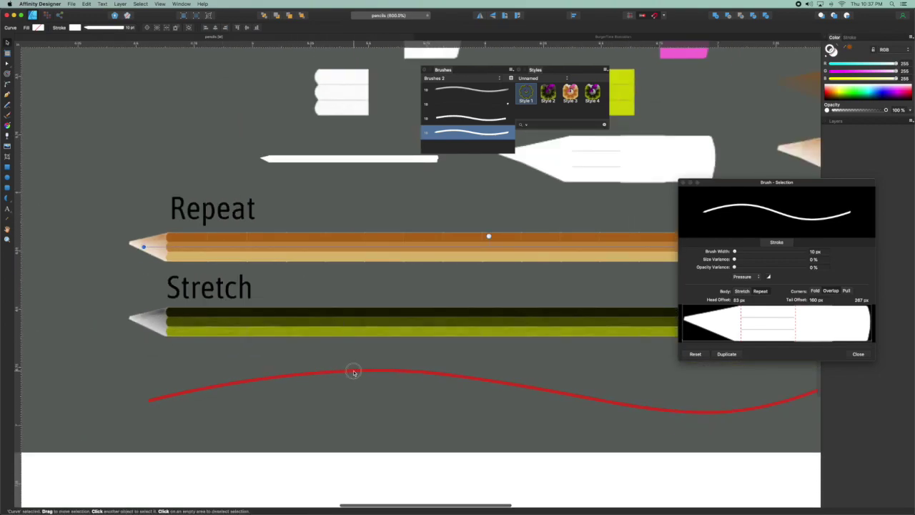
- Apply Style 3, then the dark green Style 4 pencil style, to the red wavy curve
{"action": "left_click", "coordinate": [353, 372]}
{"action": "left_click_drag", "start_coordinate": [435, 355], "coordinate": [329, 294]}
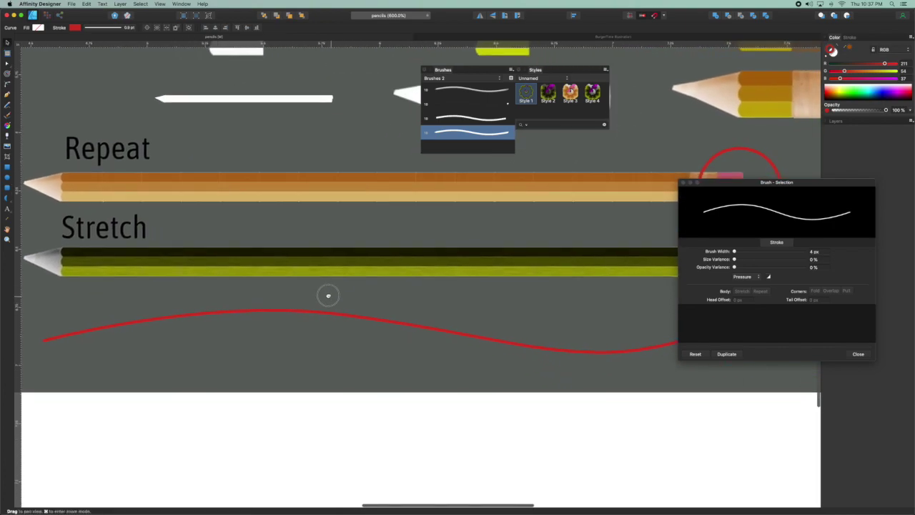
{"action": "scroll", "coordinate": [315, 257], "scroll_direction": "up", "scroll_amount": 1}
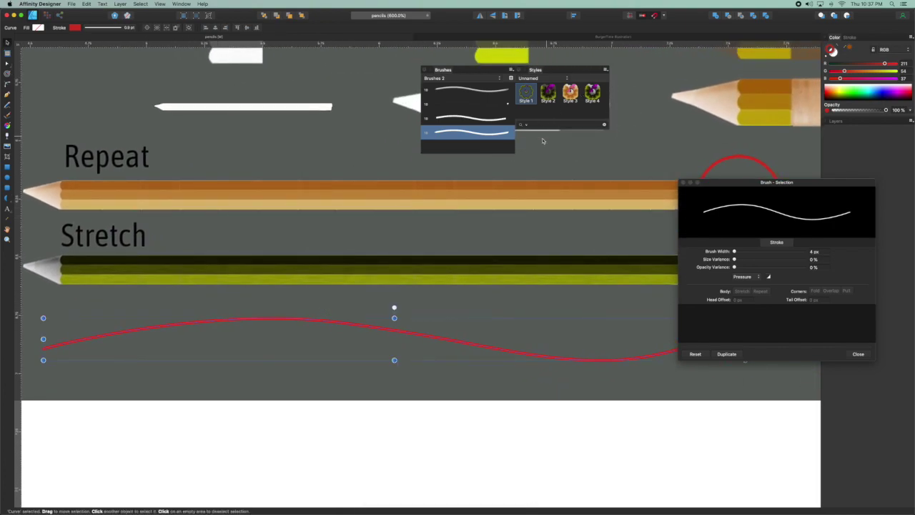
{"action": "left_click", "coordinate": [570, 91]}
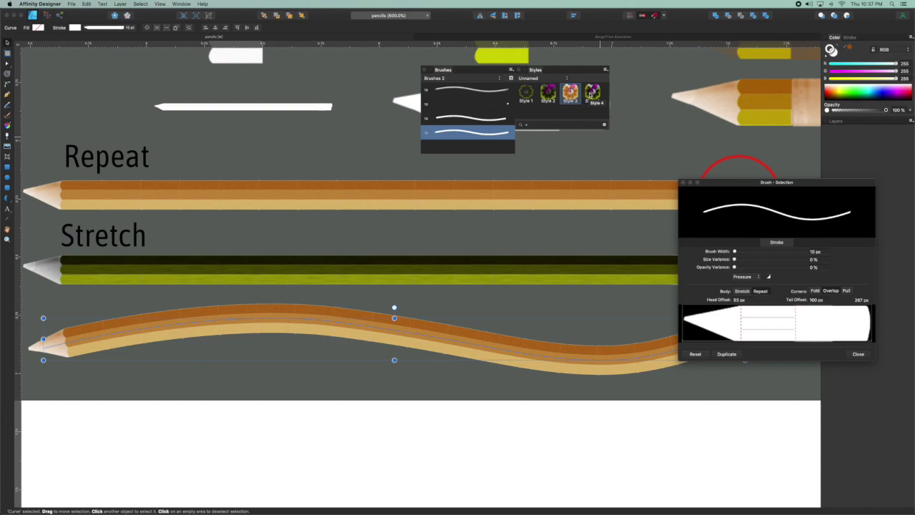
{"action": "left_click", "coordinate": [593, 91]}
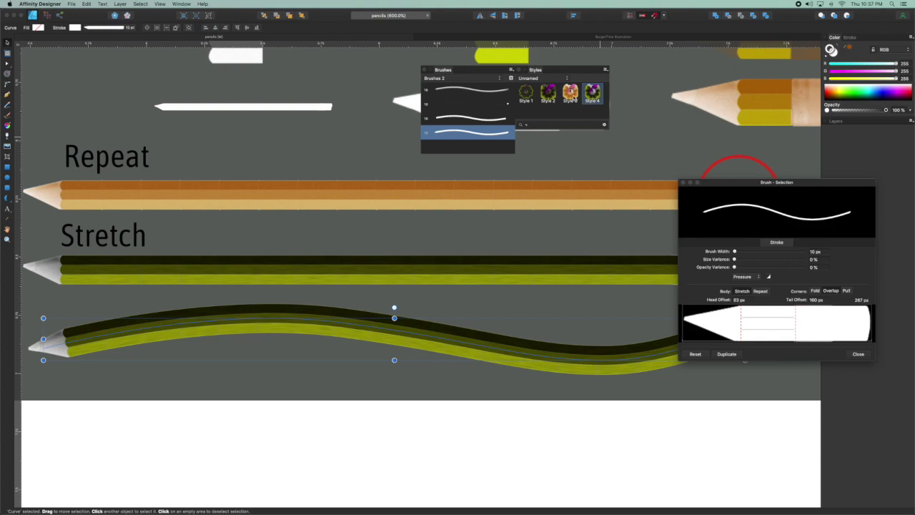
{"action": "left_click", "coordinate": [468, 296]}
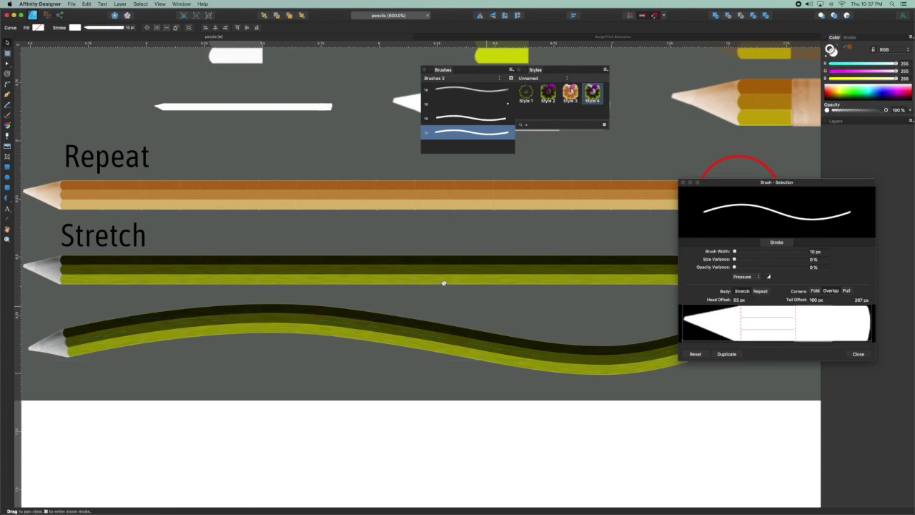
- Fit the whole page in view with the wavy pencil below the Repeat and Stretch examples
{"action": "key", "text": "z"}
{"action": "left_click_drag", "start_coordinate": [446, 248], "coordinate": [494, 330]}
{"action": "key", "text": "v"}
{"action": "key", "text": "super+0"}
{"action": "key", "text": "super+z"}
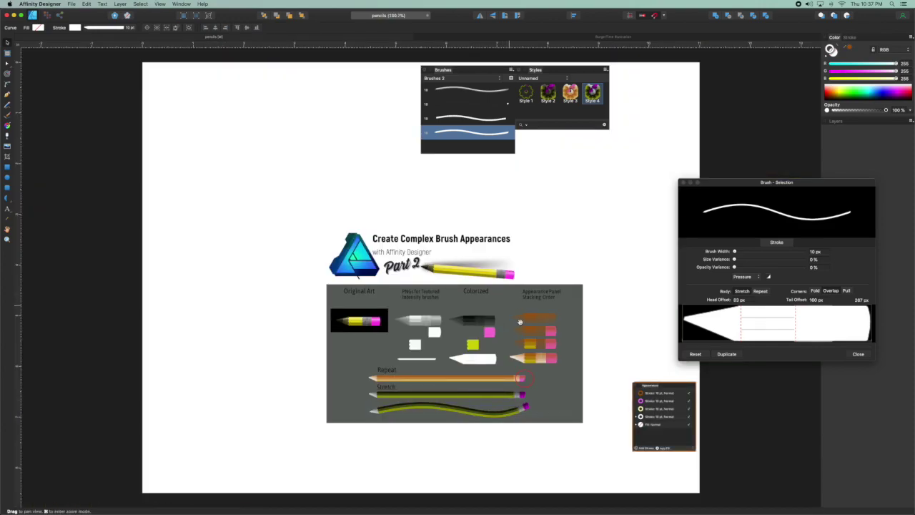
{"action": "scroll", "coordinate": [499, 240], "scroll_direction": "down", "scroll_amount": 5}
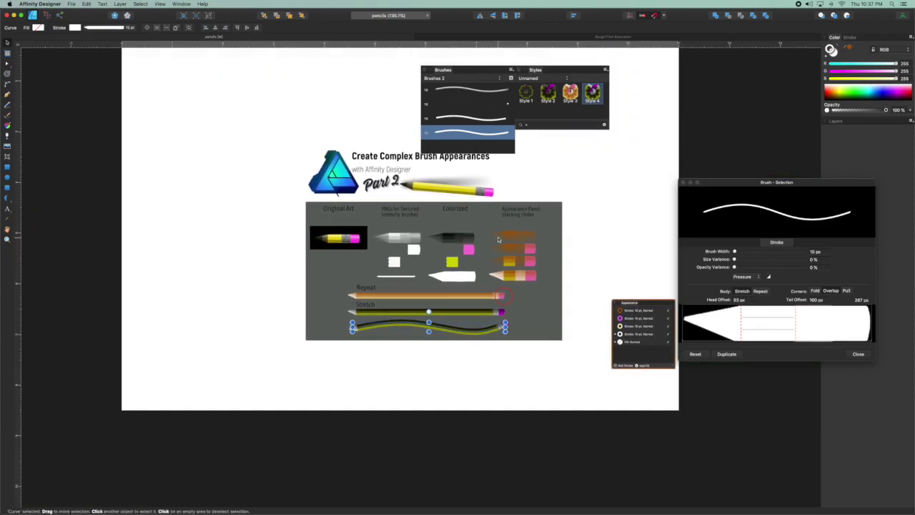